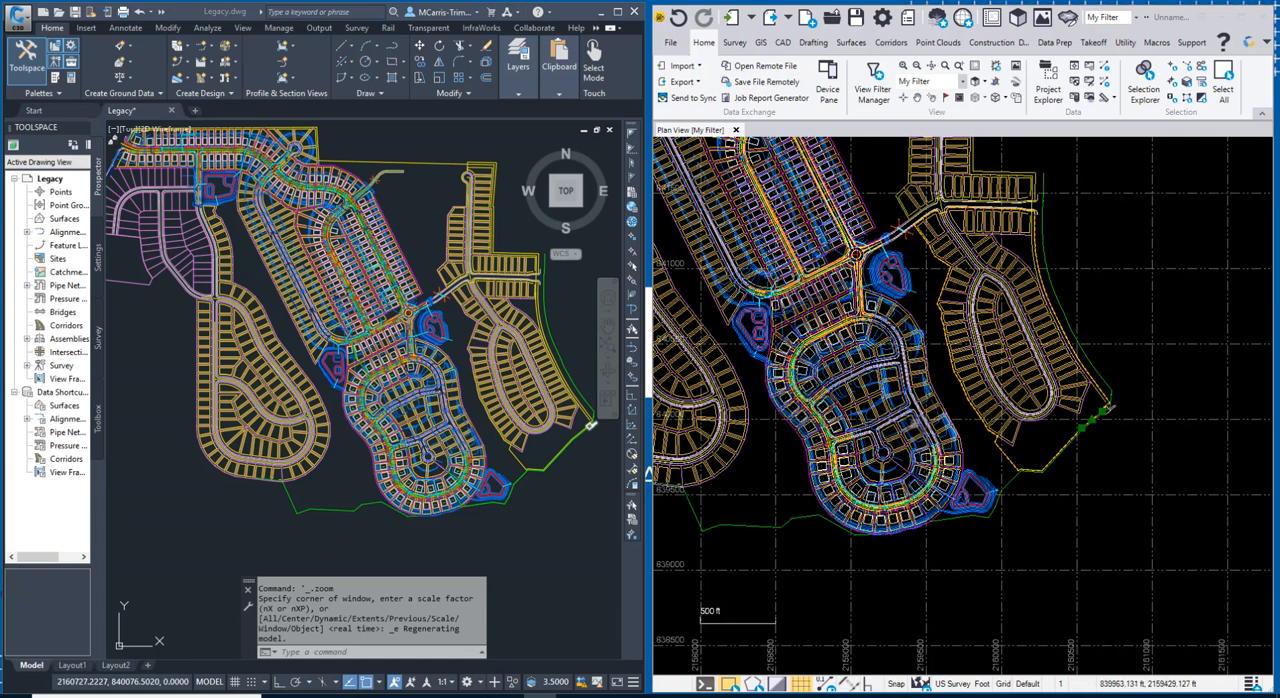
# Query the coordinates of the yellow boundary line's corner below the lots in the Civil 3D drawing with the ID command.
pyautogui.scroll(3, 981, 458)
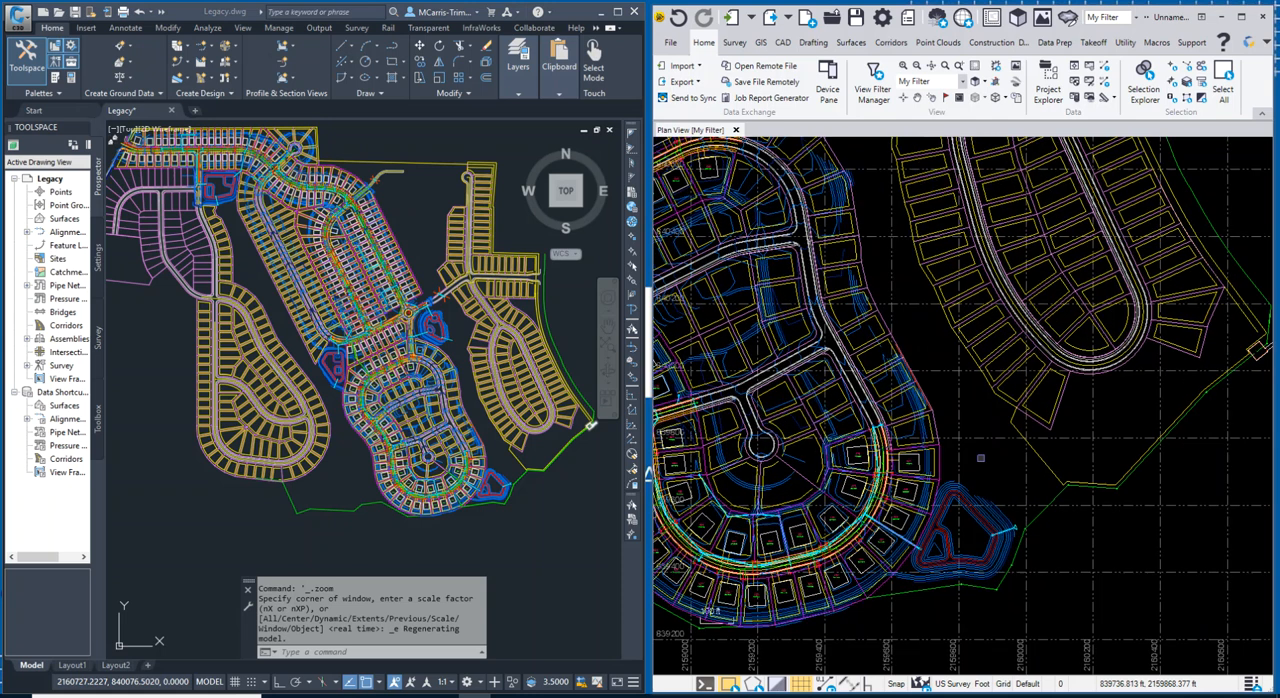
pyautogui.scroll(2, 981, 458)
pyautogui.scroll(2, 981, 458)
pyautogui.scroll(3, 503, 443)
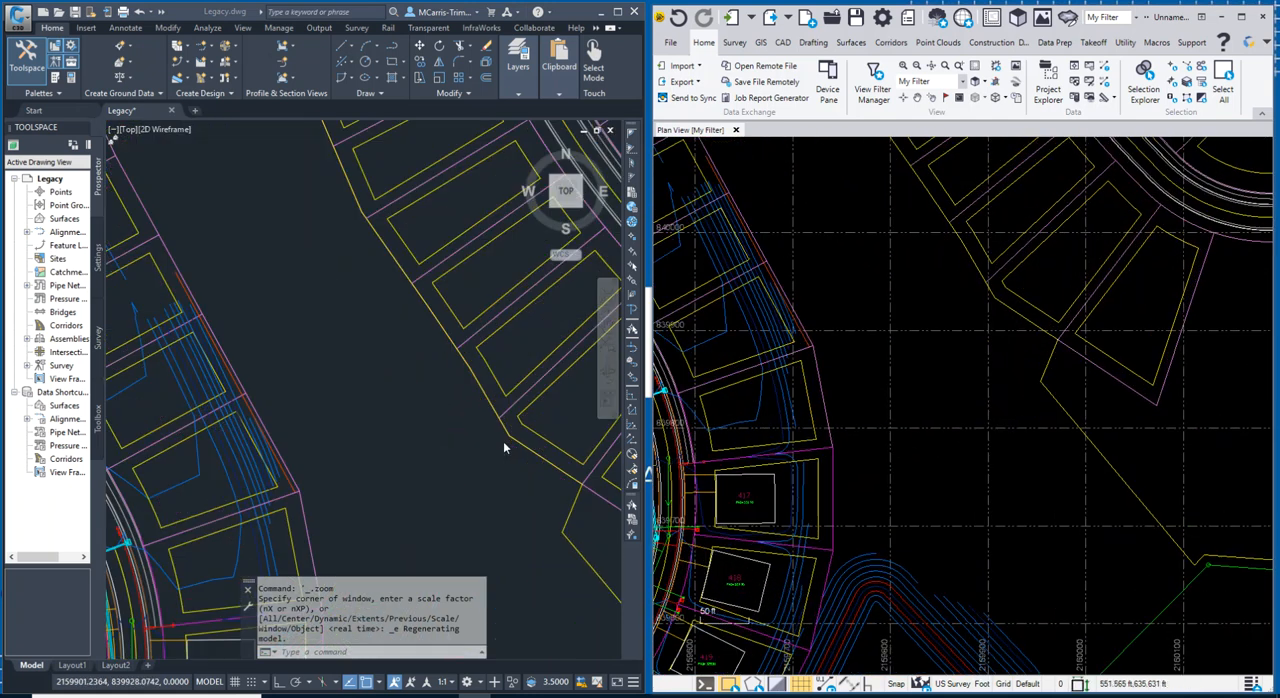
pyautogui.scroll(-5, 504, 444)
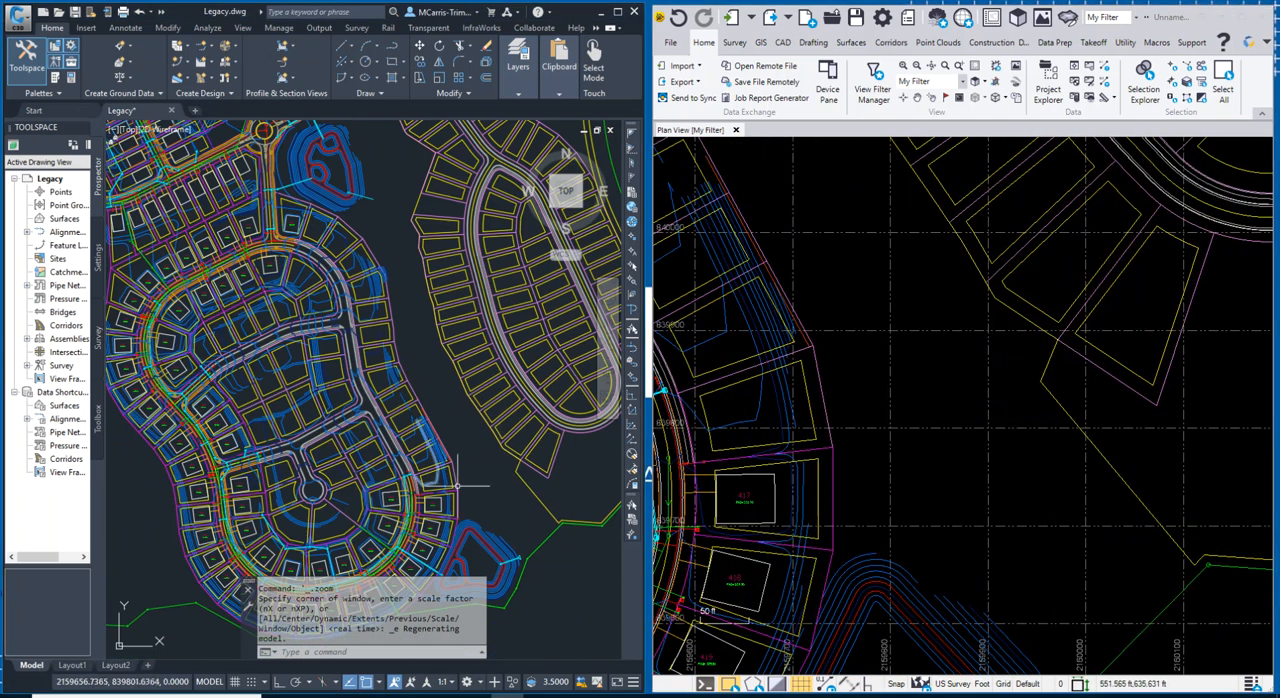
pyautogui.scroll(5, 457, 485)
pyautogui.write('ID')
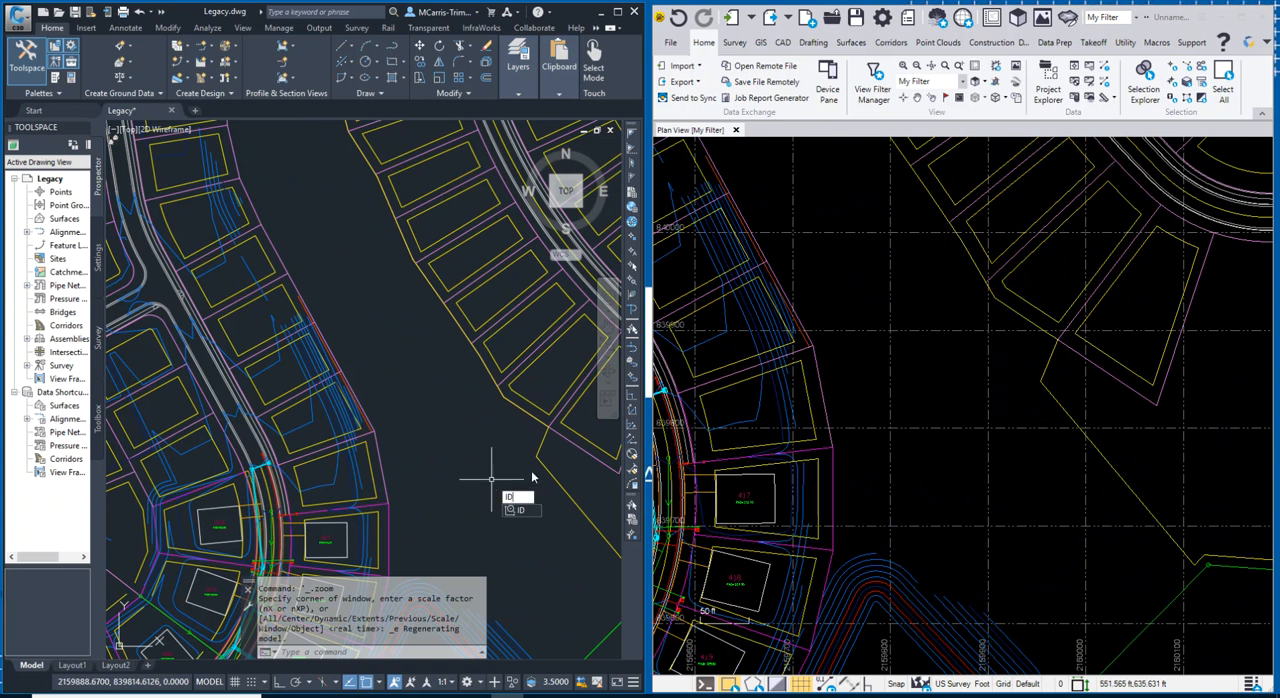
pyautogui.press('Return')
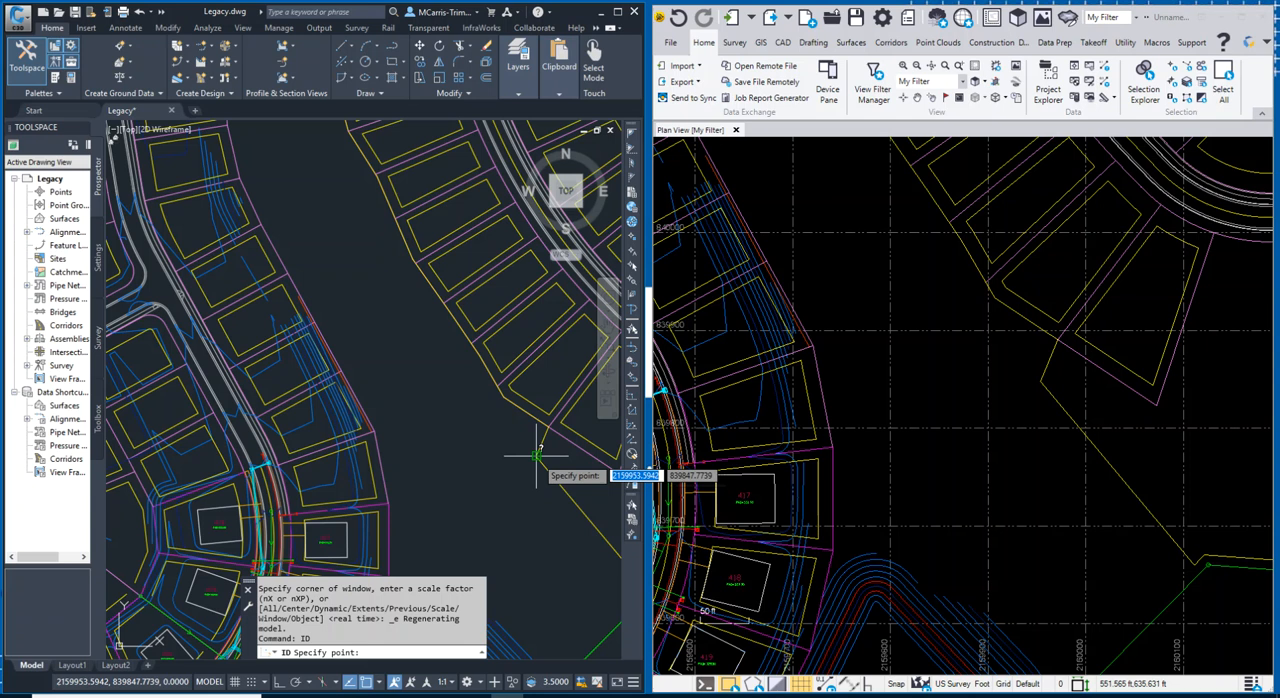
pyautogui.click(537, 458)
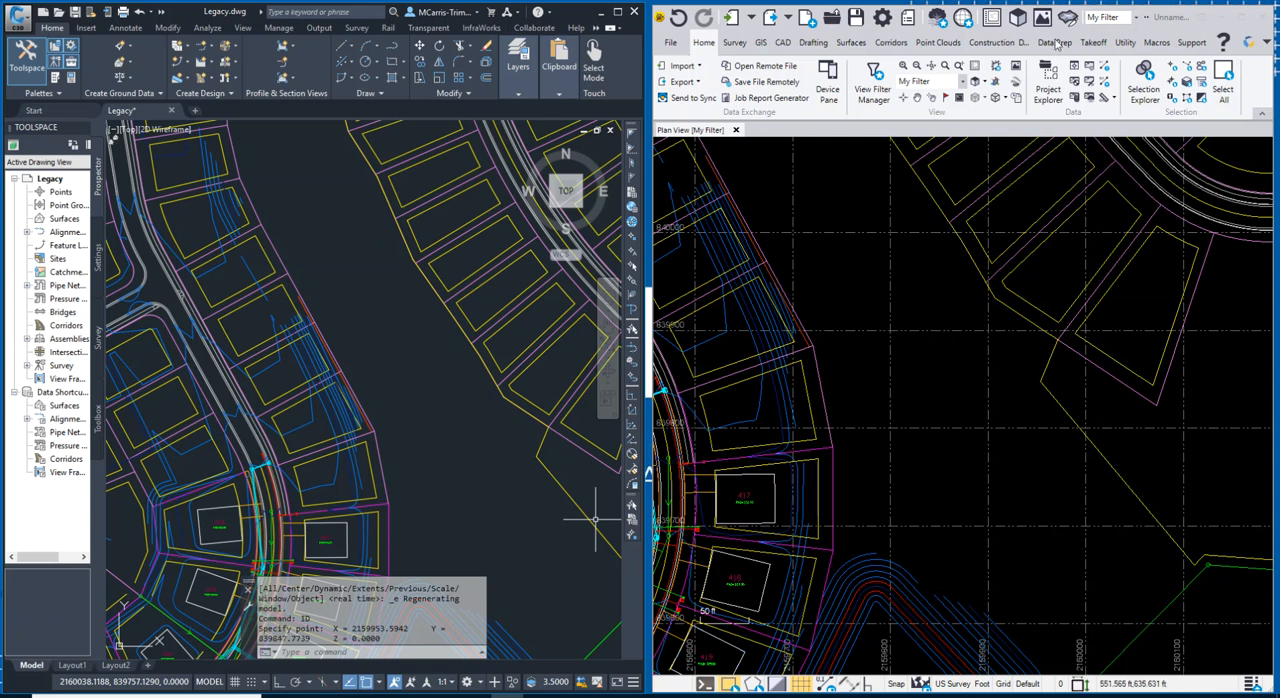
# Switch to Trimble Business Center and inspect the matching boundary polyline corner's coordinates with Explore Object.
pyautogui.click(1148, 22)
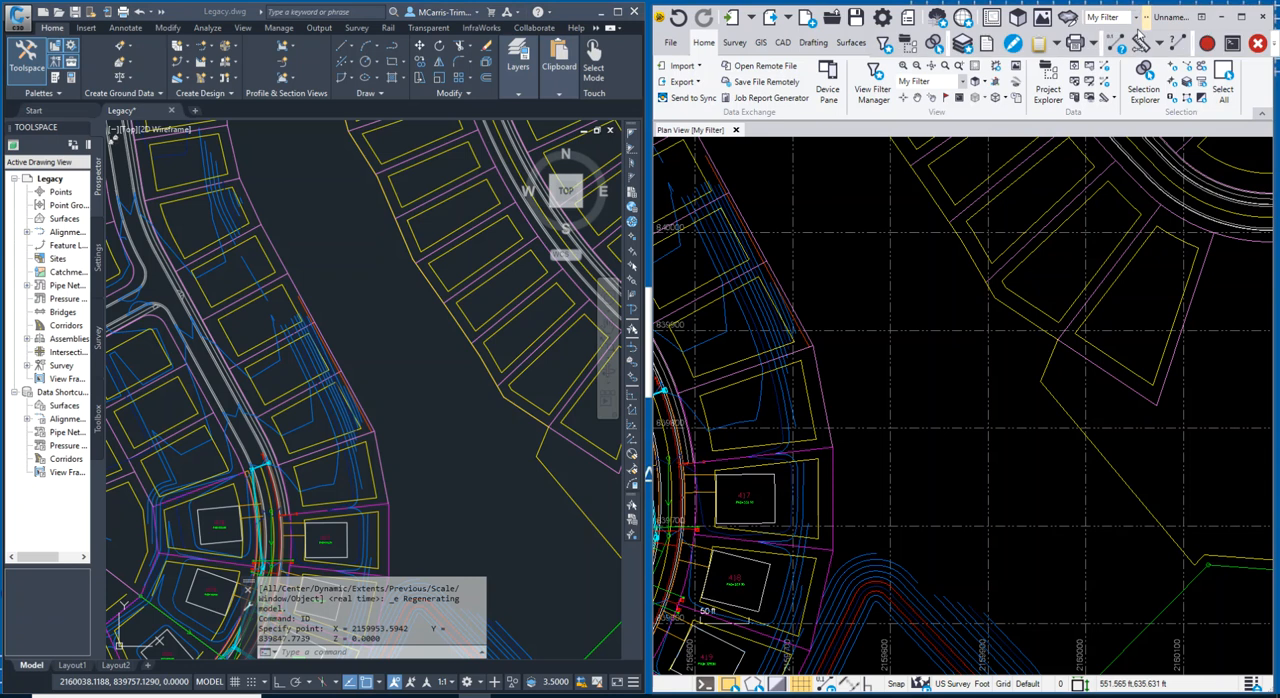
pyautogui.click(1138, 47)
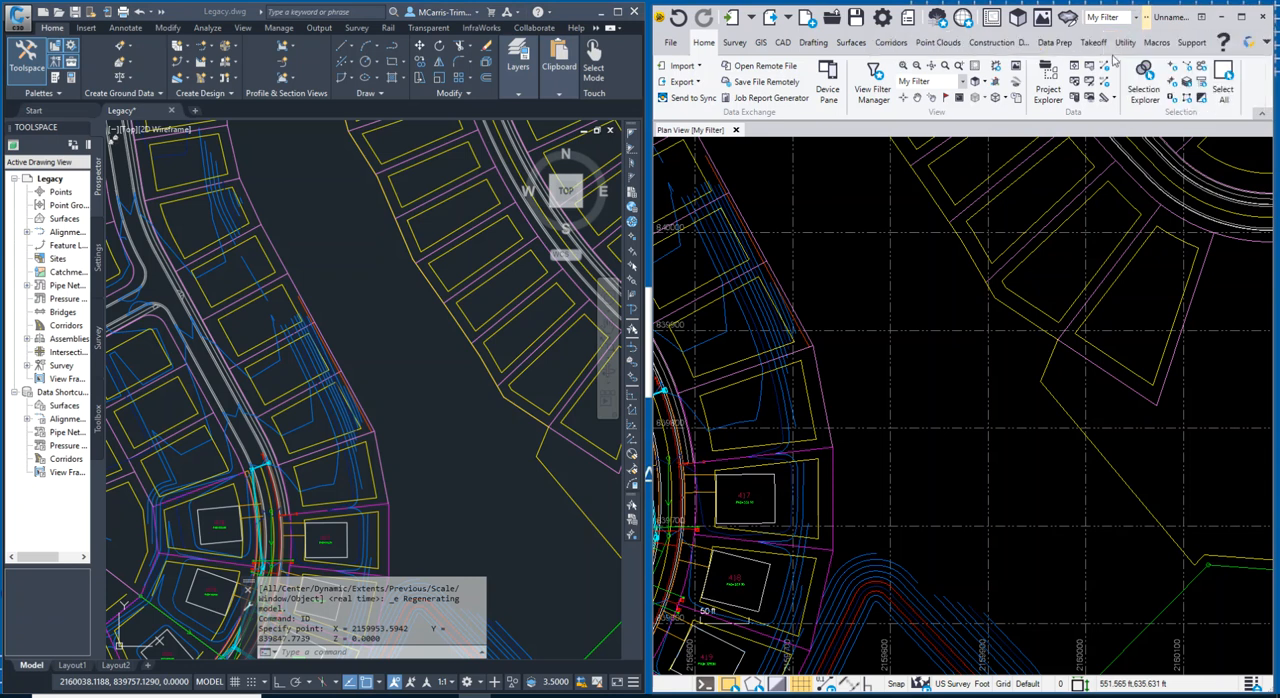
pyautogui.click(940, 405)
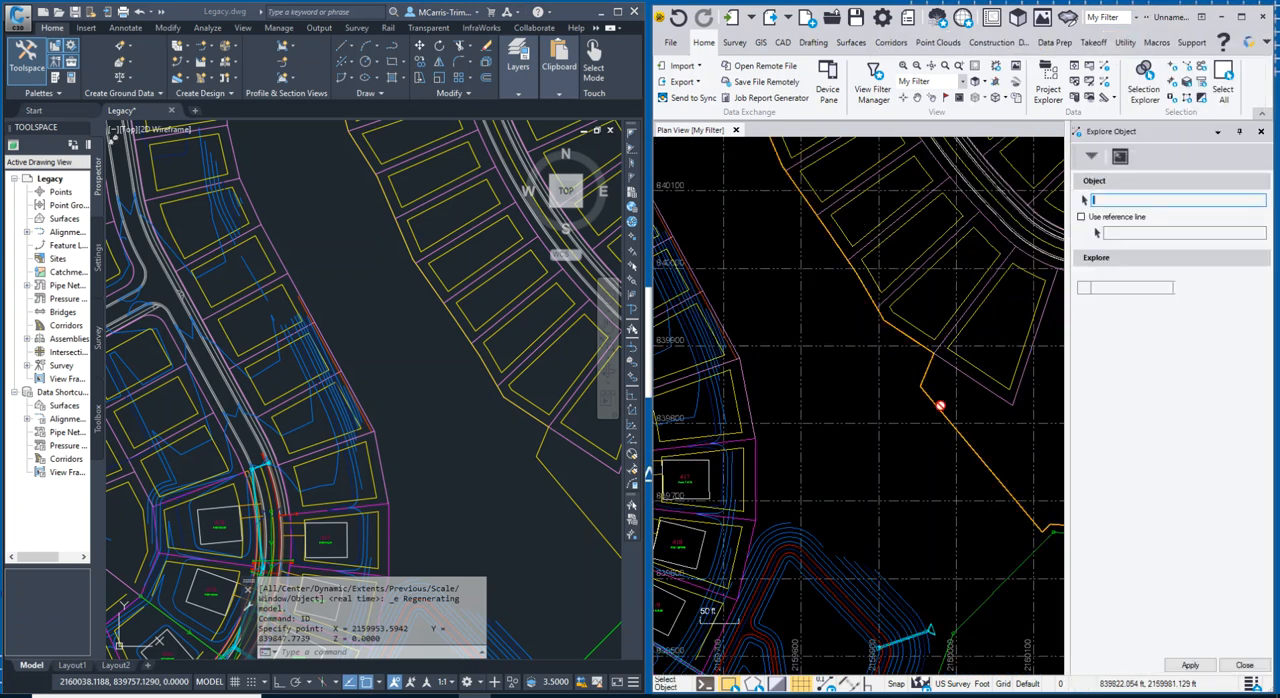
pyautogui.click(874, 386)
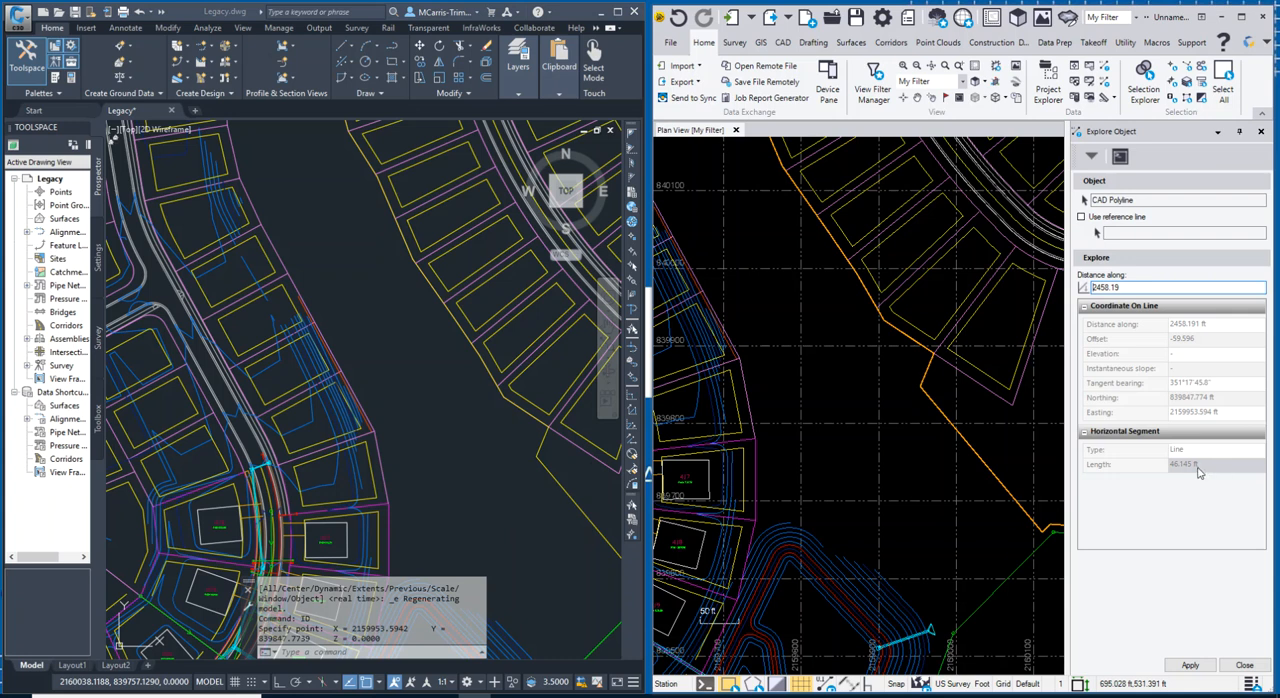
pyautogui.click(1244, 665)
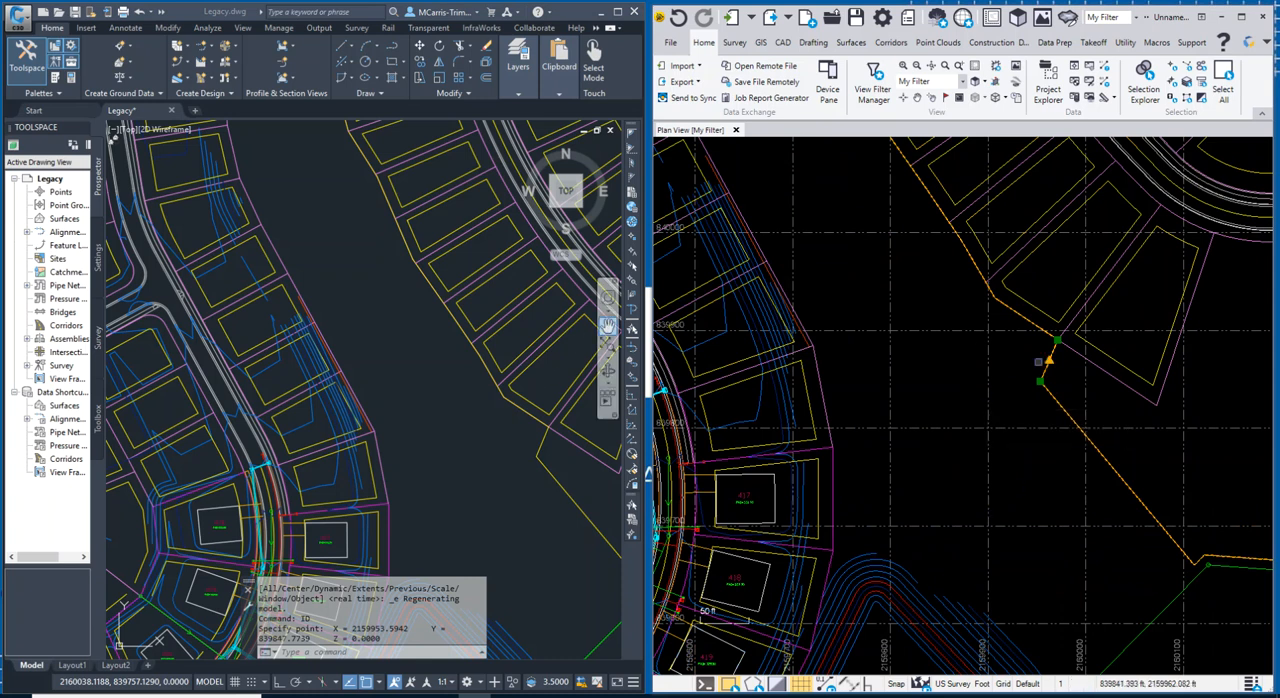
pyautogui.click(1008, 476)
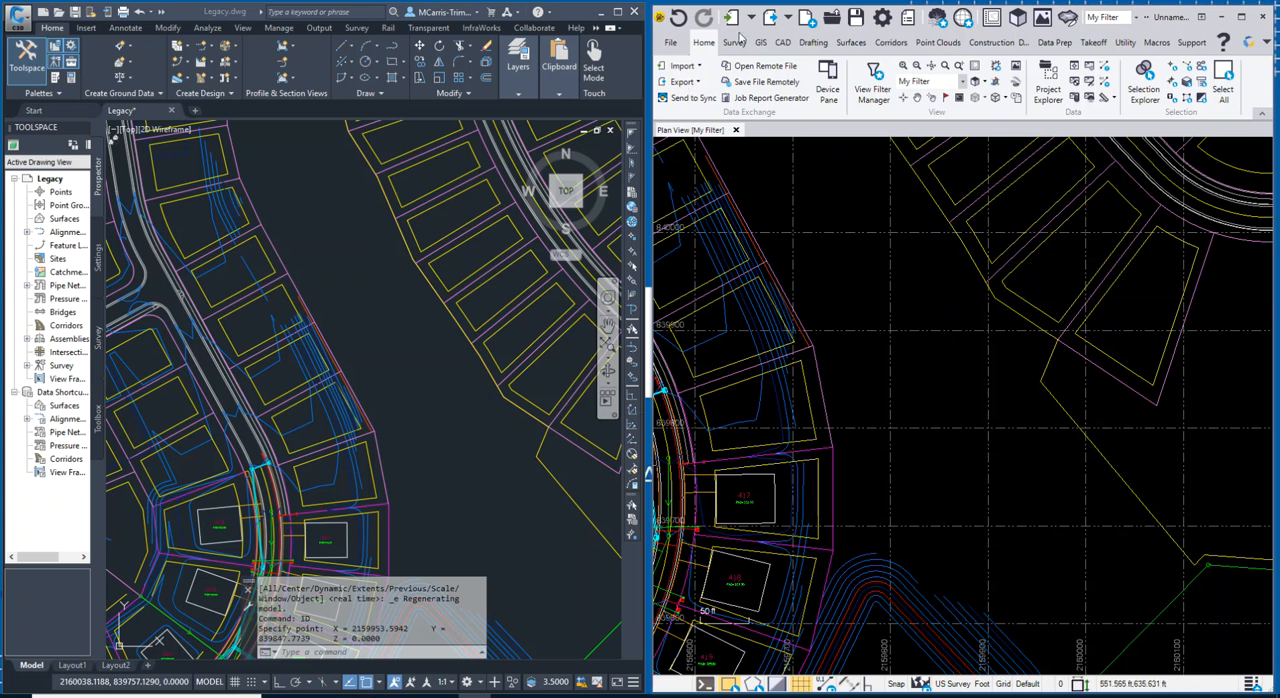
# Start an export in Trimble Business Center and choose the DXF exporter among the CAD formats.
pyautogui.click(770, 17)
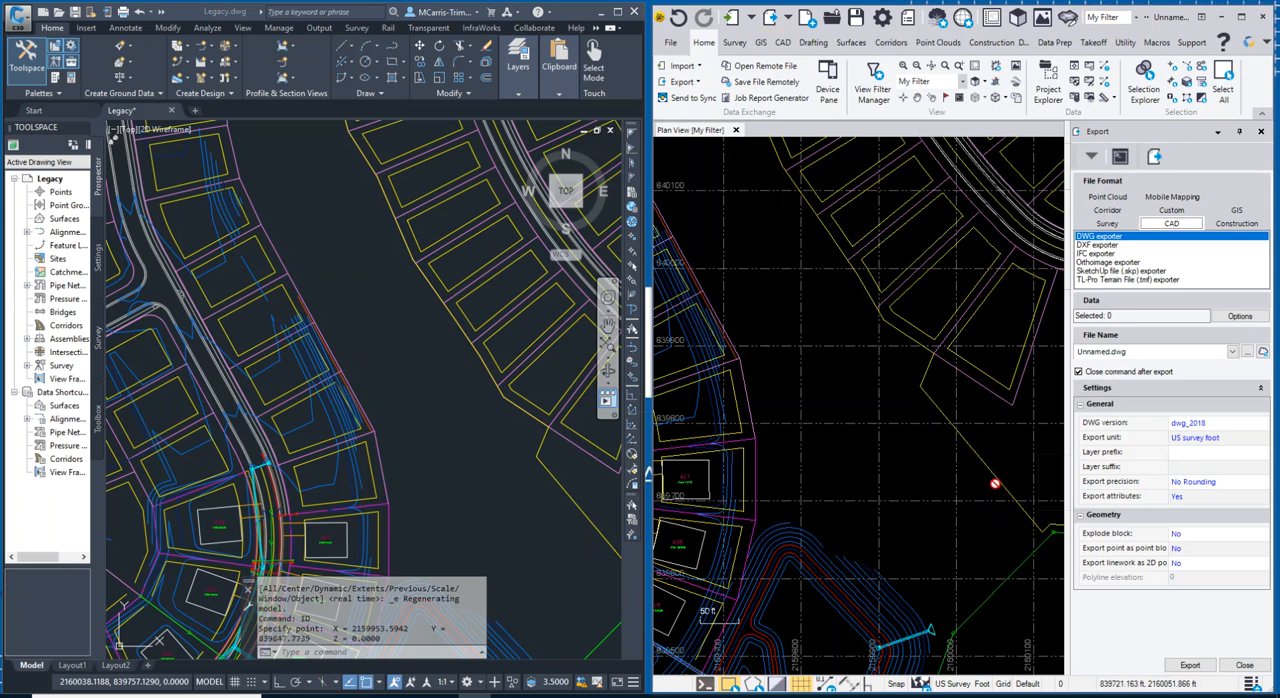
pyautogui.click(1094, 245)
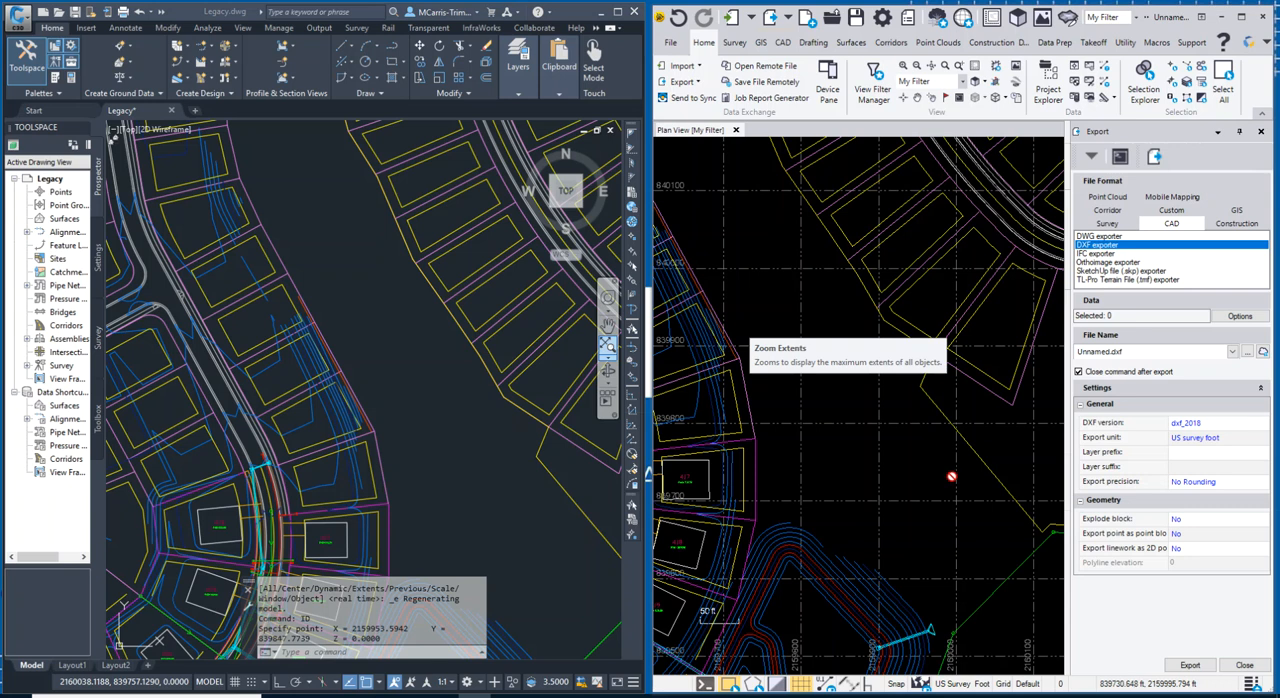
pyautogui.scroll(-5, 765, 465)
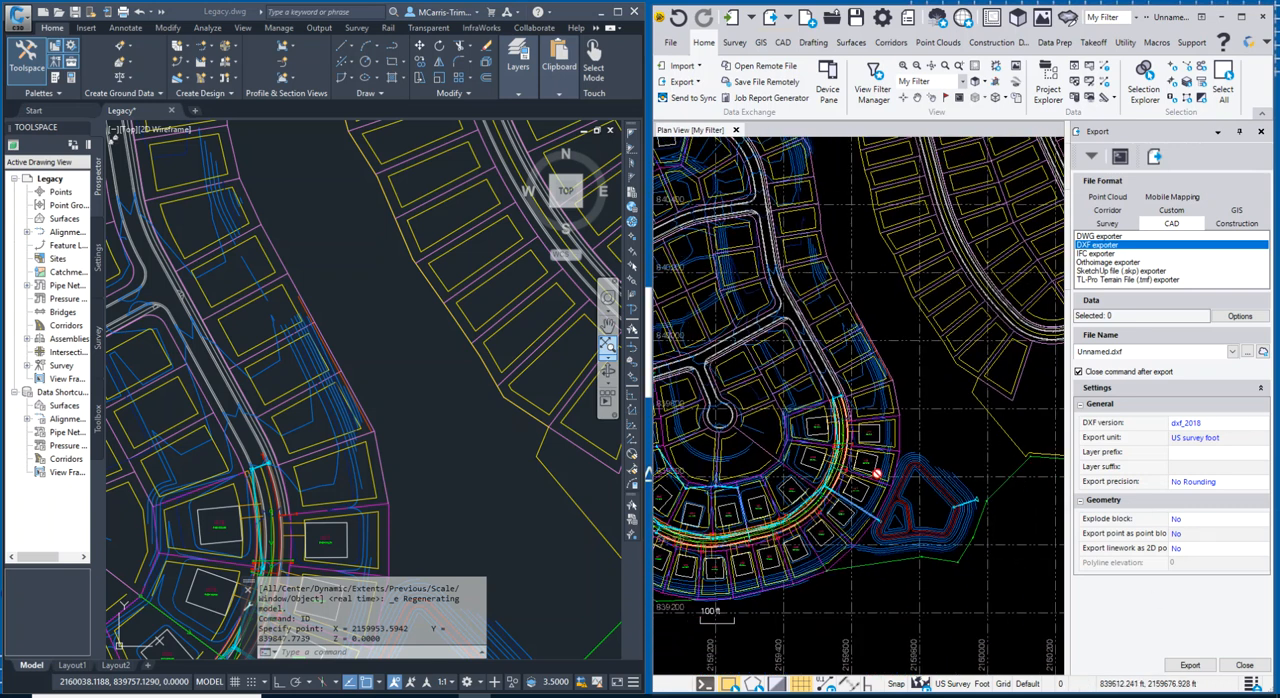
# Insert "Exported from TBC - Legacy Demo.dwg" into the Civil 3D drawing at 0,0 with default scale factors and rotation.
pyautogui.moveTo(602, 0); pyautogui.dragTo(518, 0)
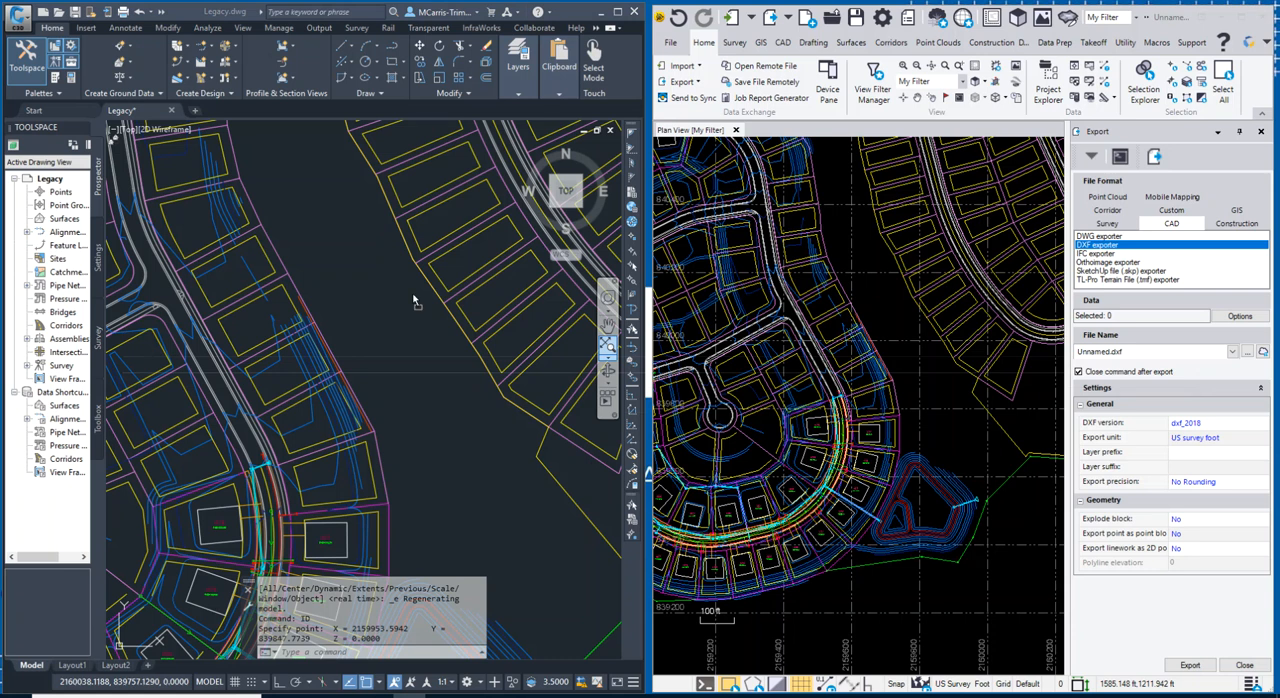
pyautogui.moveTo(412, 292); pyautogui.dragTo(412, 293)
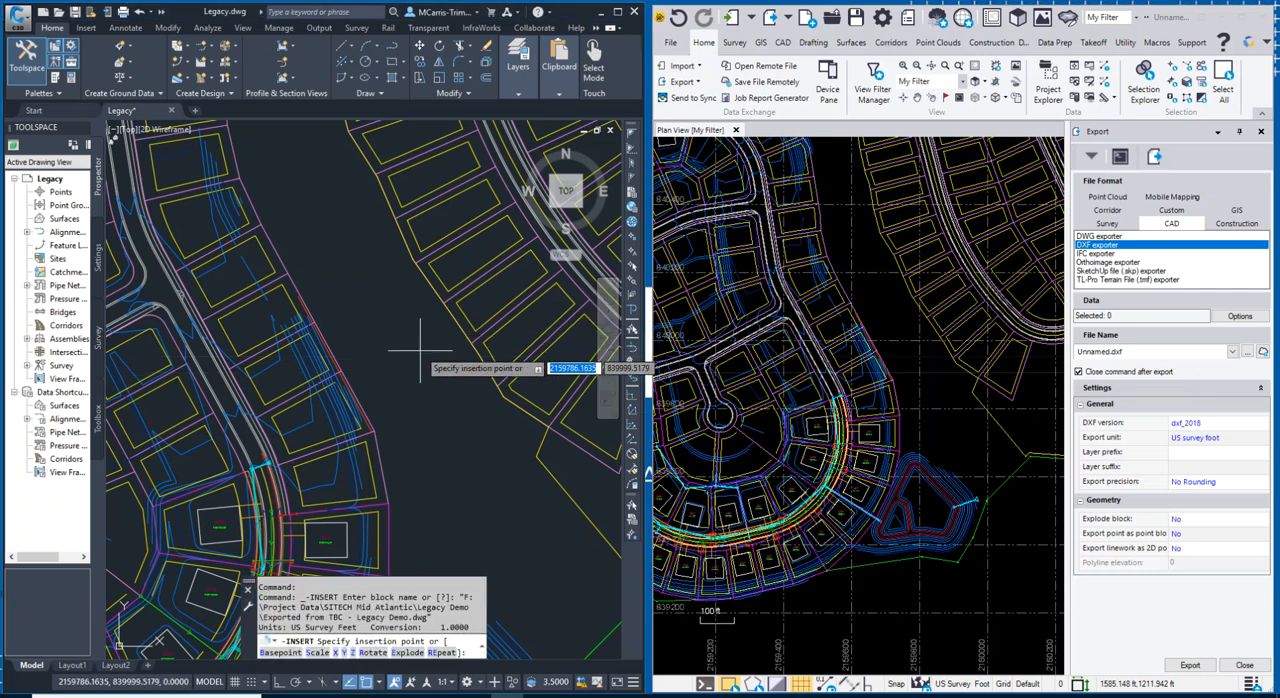
pyautogui.write('0,0')
pyautogui.press('Return')
pyautogui.press('Return')
pyautogui.press('Return')
pyautogui.press('Return')
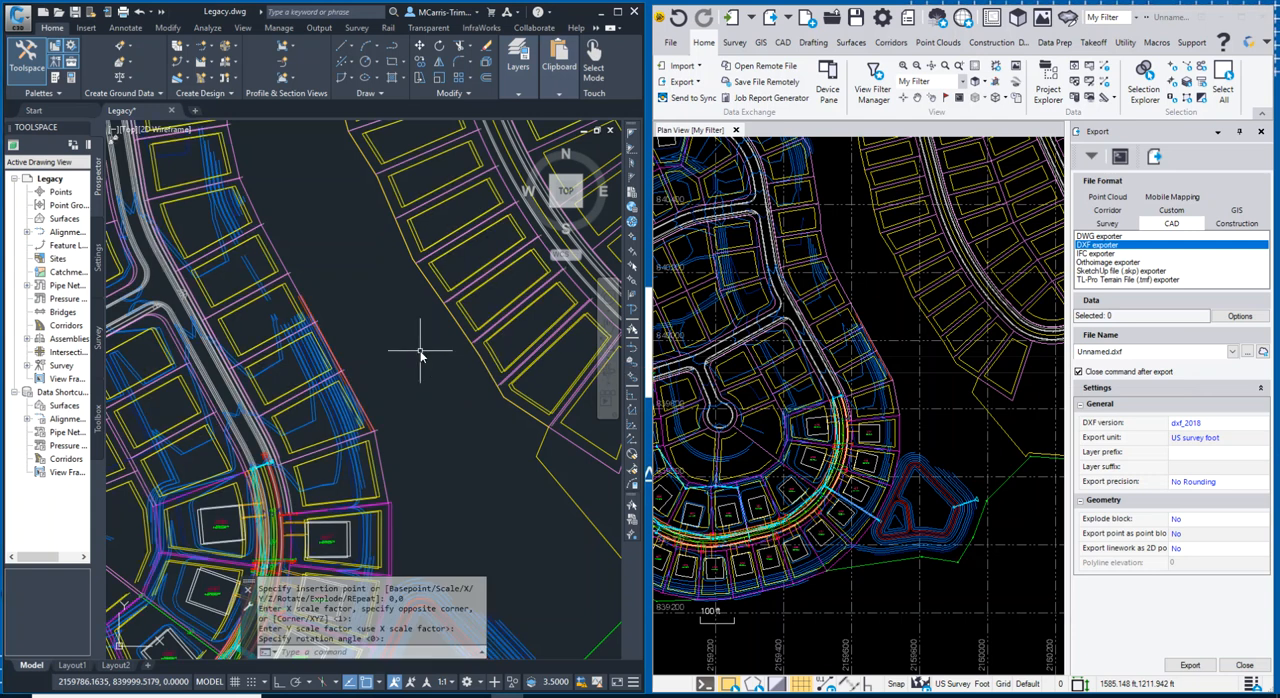
pyautogui.scroll(-3, 420, 380)
pyautogui.scroll(5, 450, 450)
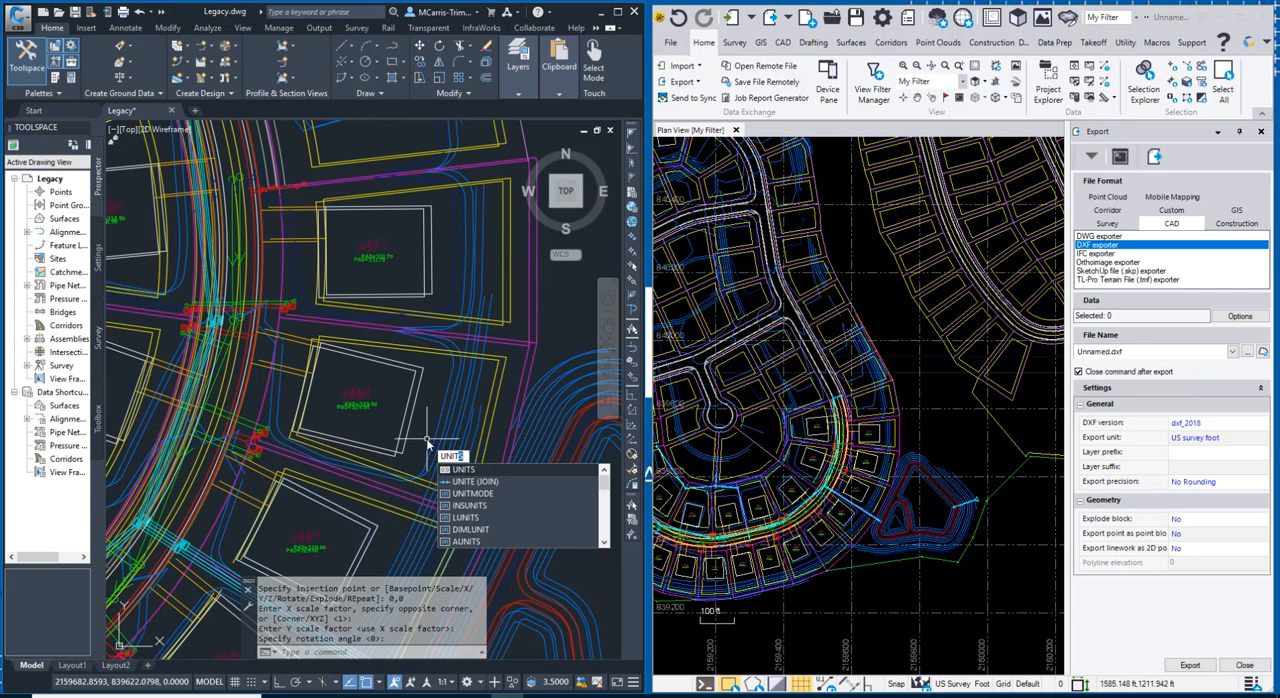
# Check the insertion scale setting and its available units in the drawing units settings.
pyautogui.write('units')
pyautogui.press('Return')
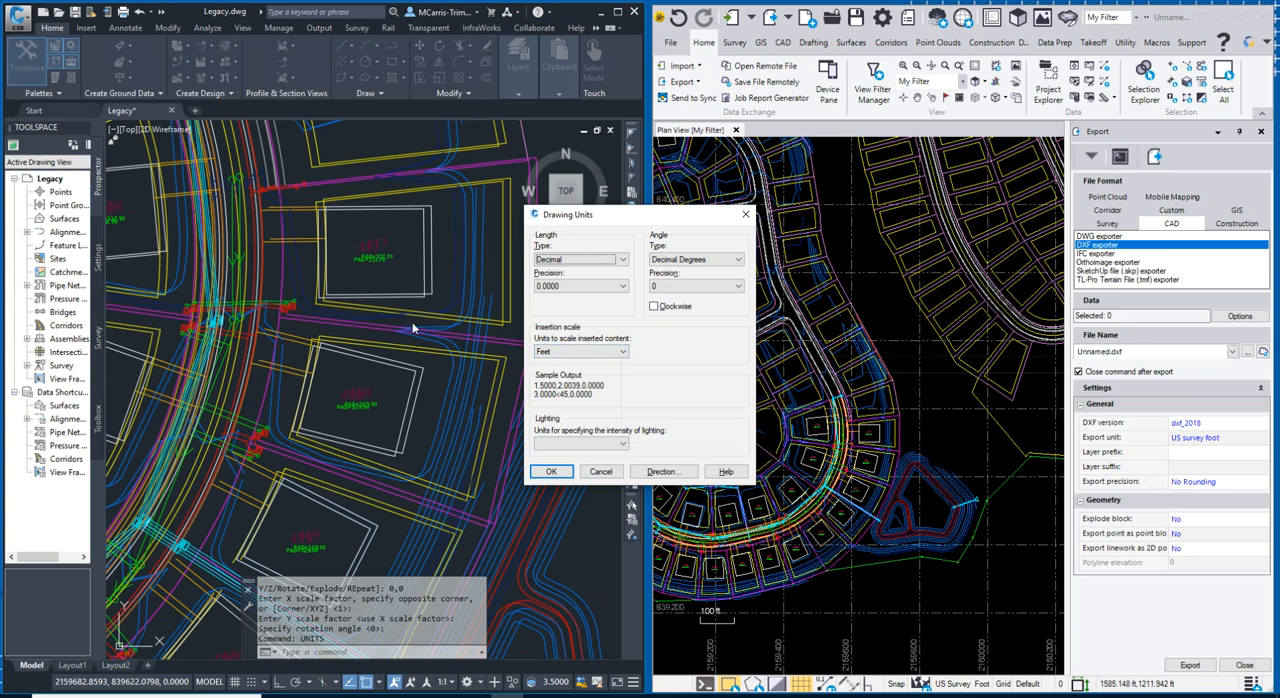
pyautogui.click(624, 355)
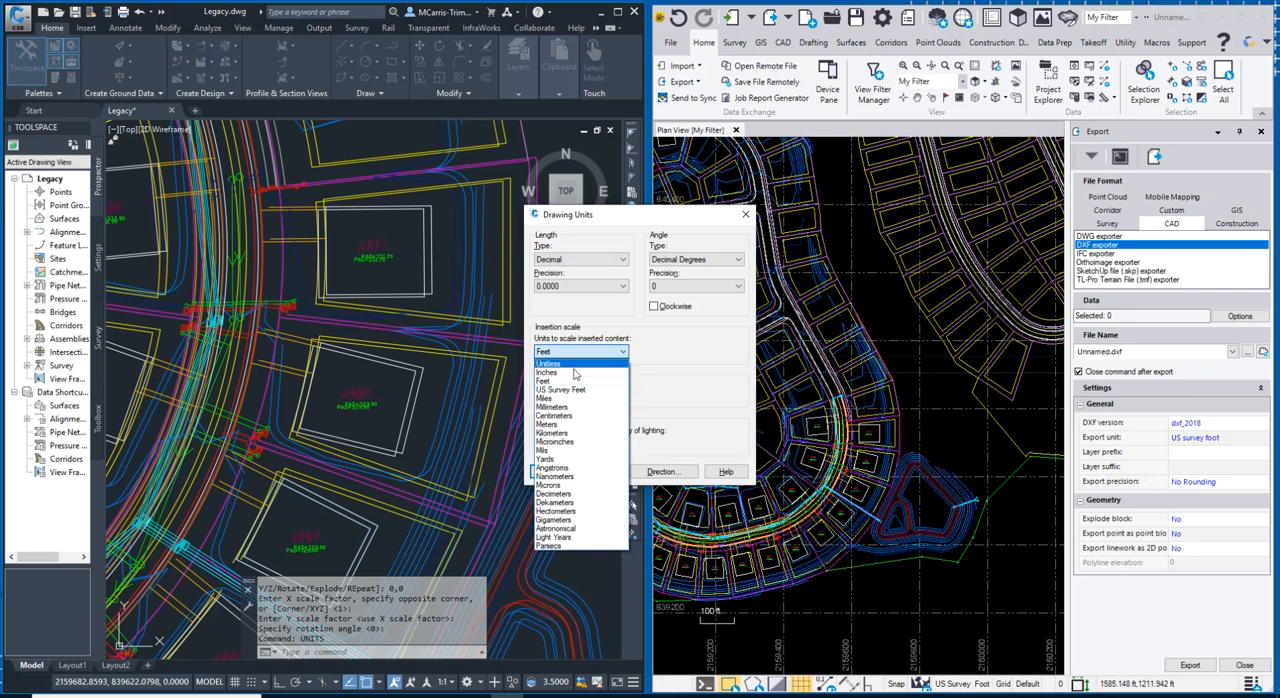
pyautogui.click(556, 381)
pyautogui.click(604, 473)
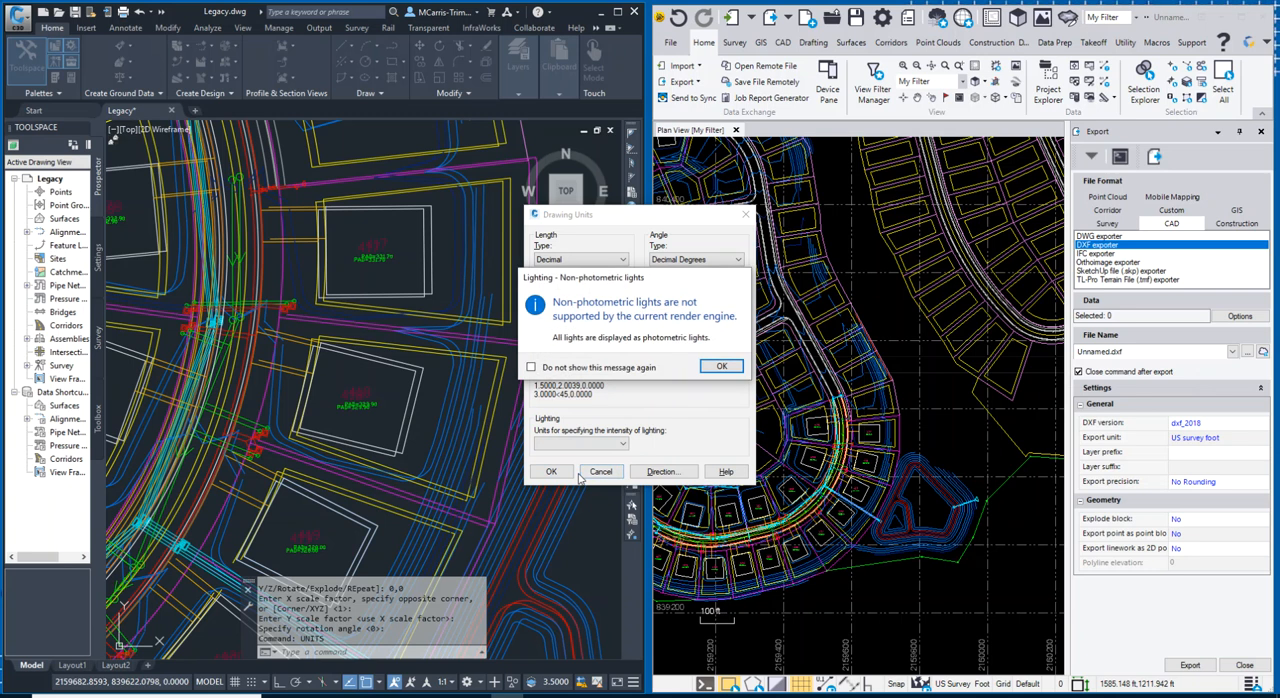
pyautogui.click(718, 366)
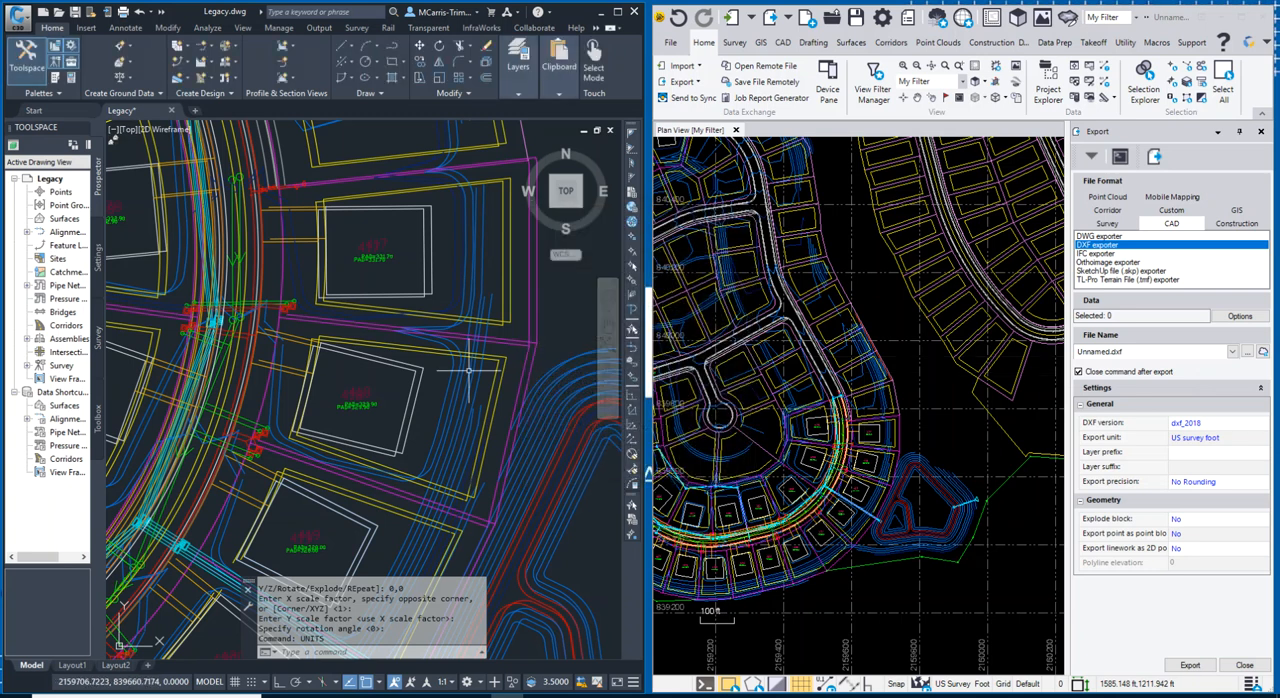
pyautogui.click(718, 366)
# Undo the units command and the insertion of the exported drawing.
pyautogui.hotkey('ctrl', 'z')
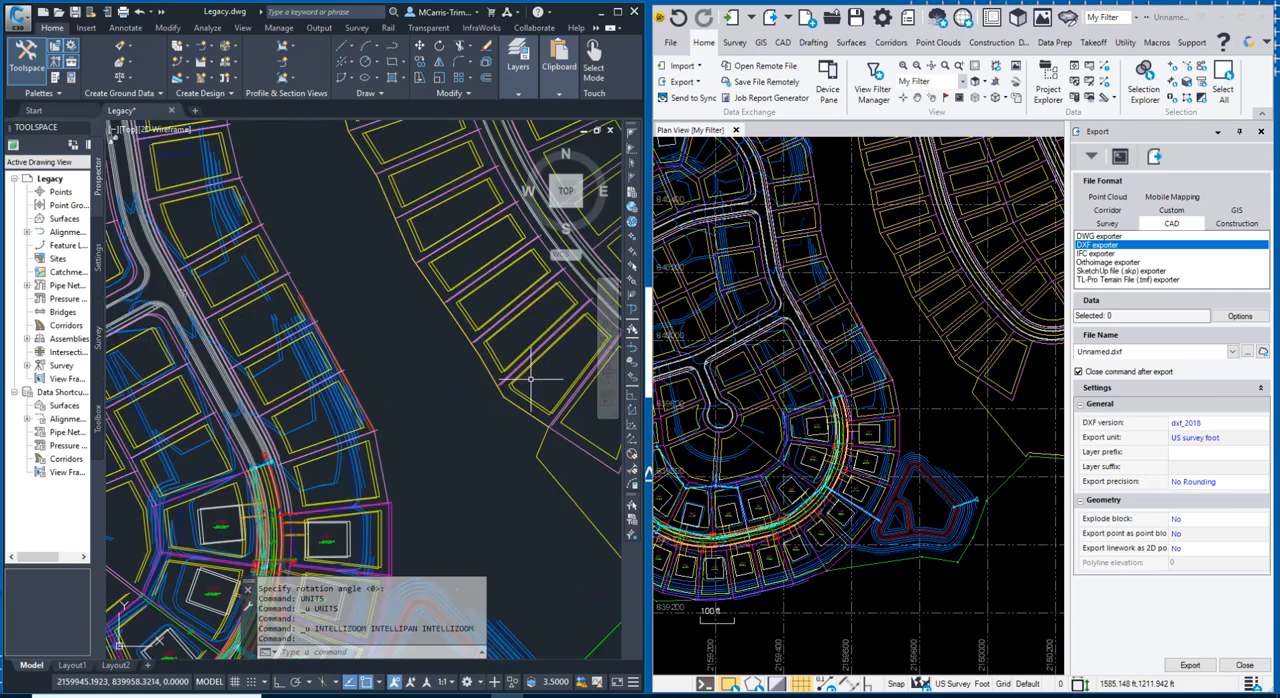
pyautogui.hotkey('ctrl', 'z')
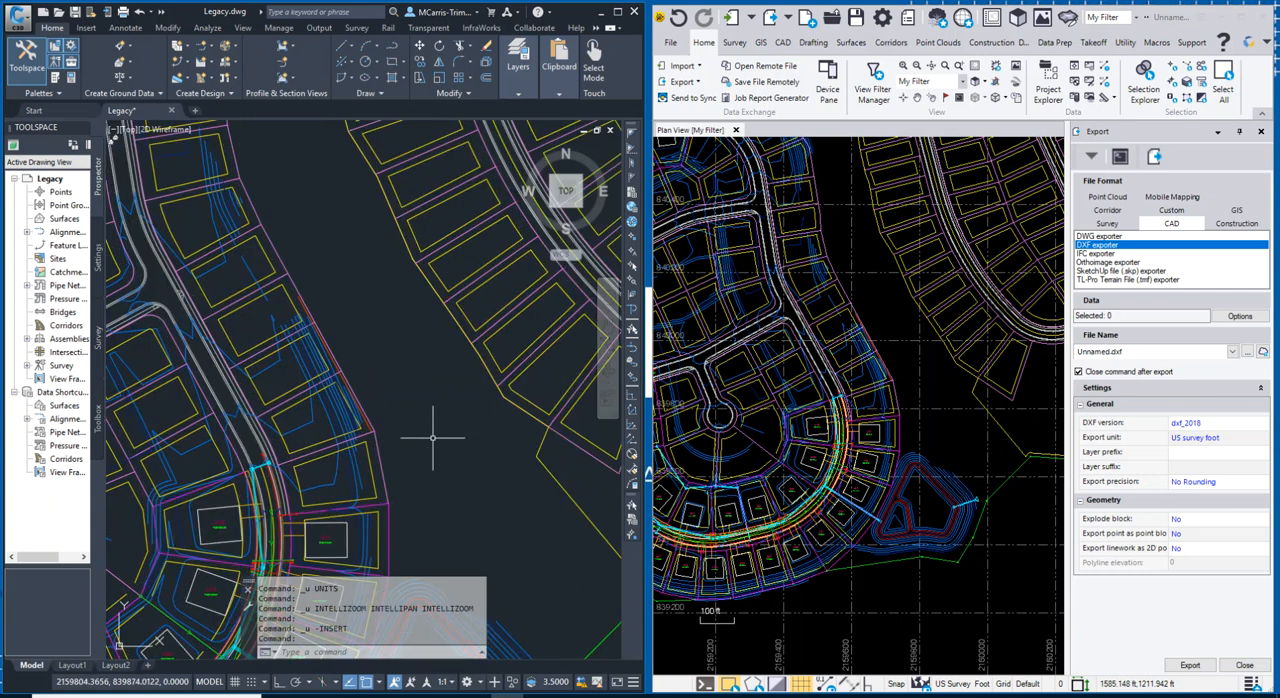
pyautogui.moveTo(433, 437); pyautogui.dragTo(483, 322, button='middle')
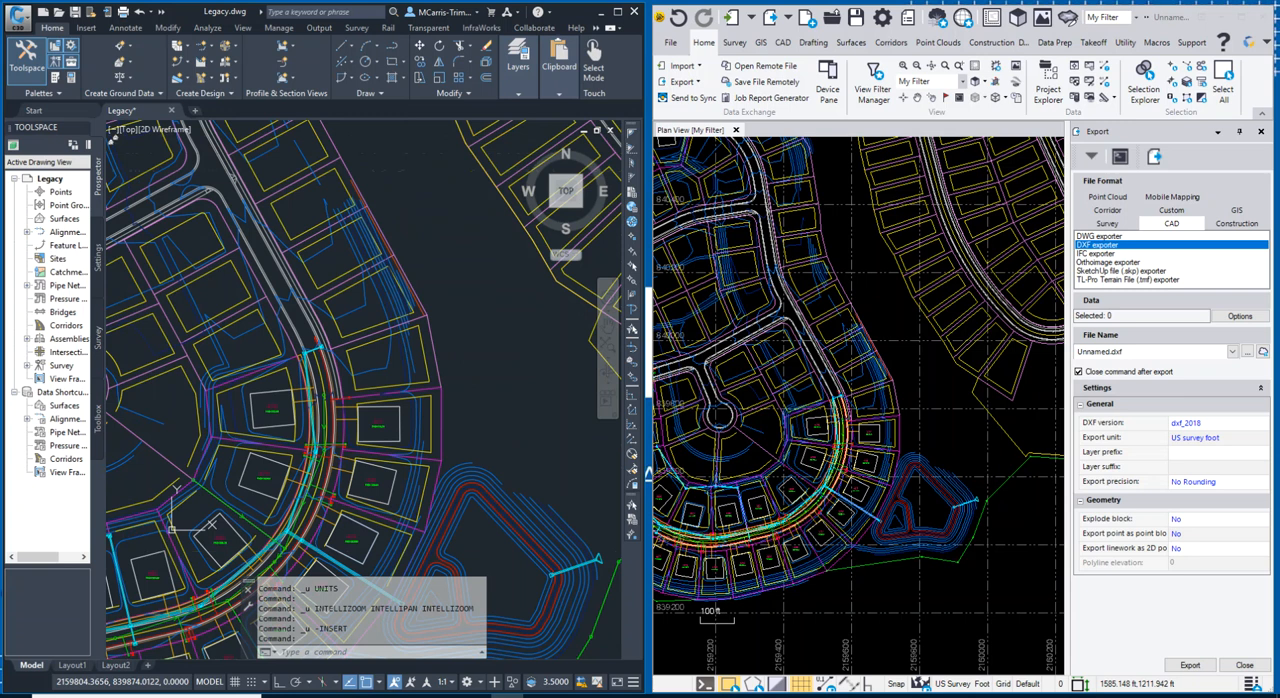
pyautogui.moveTo(461, 363); pyautogui.dragTo(465, 349, button='middle')
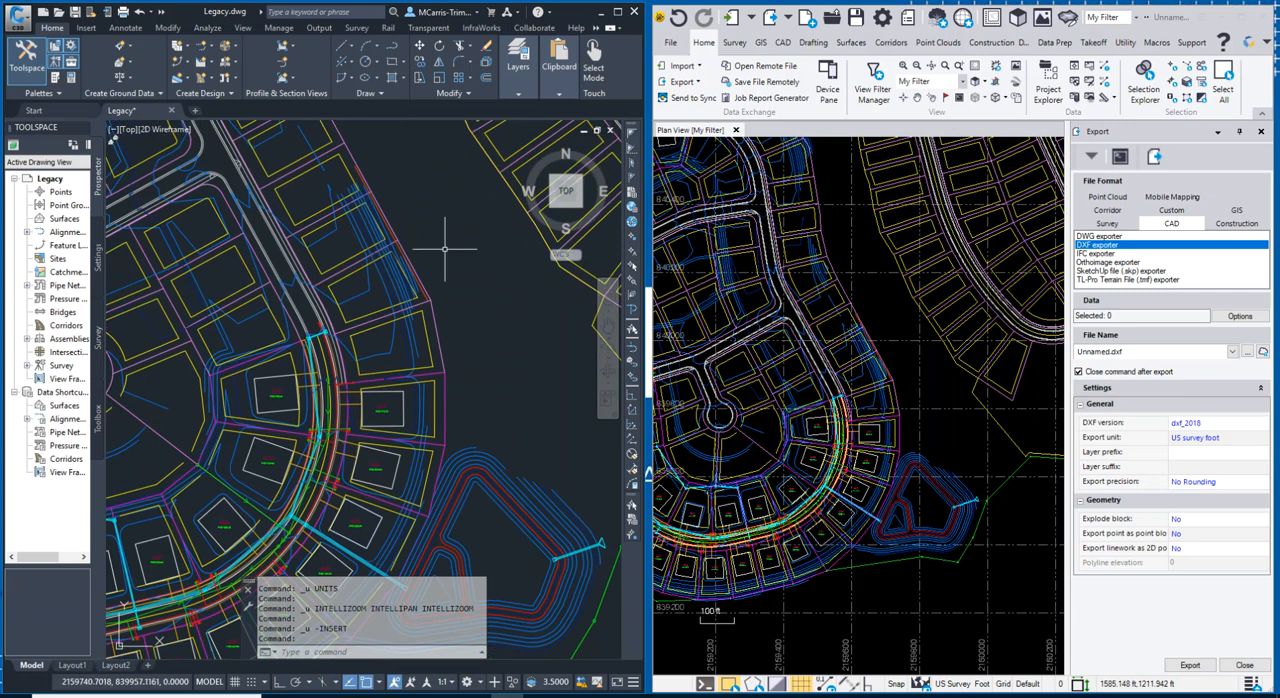
pyautogui.write('unt')
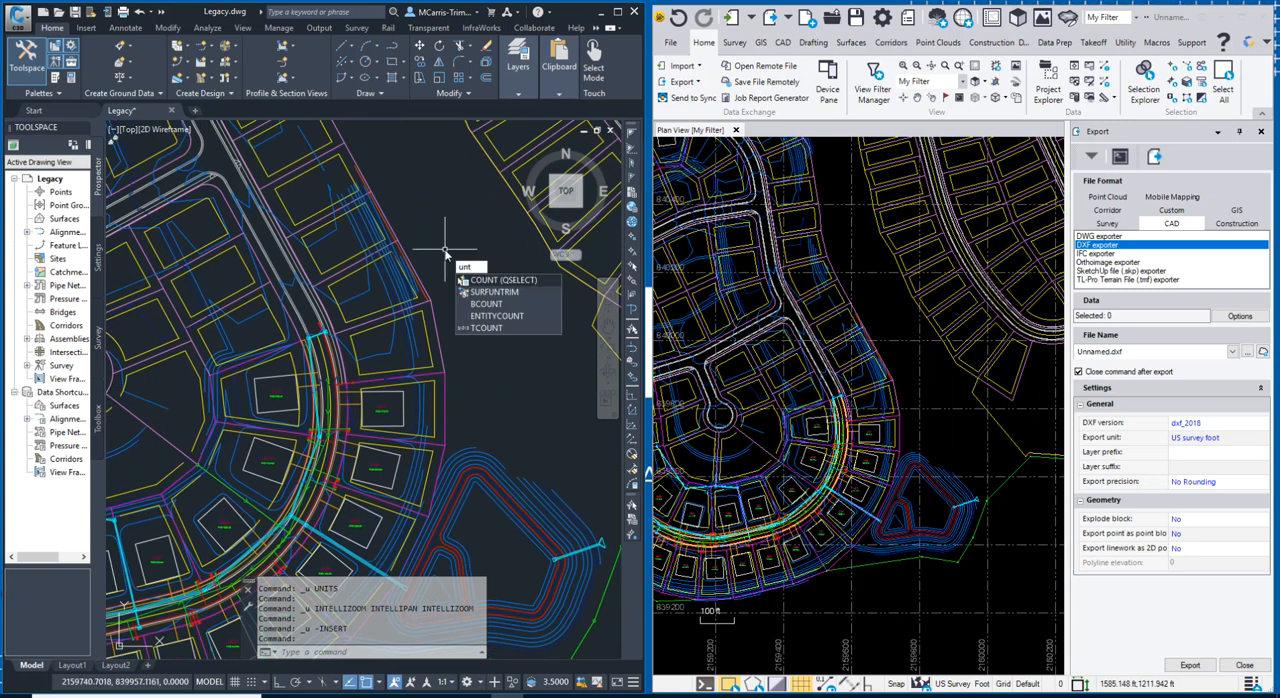
pyautogui.press('BackSpace')
pyautogui.write('i')
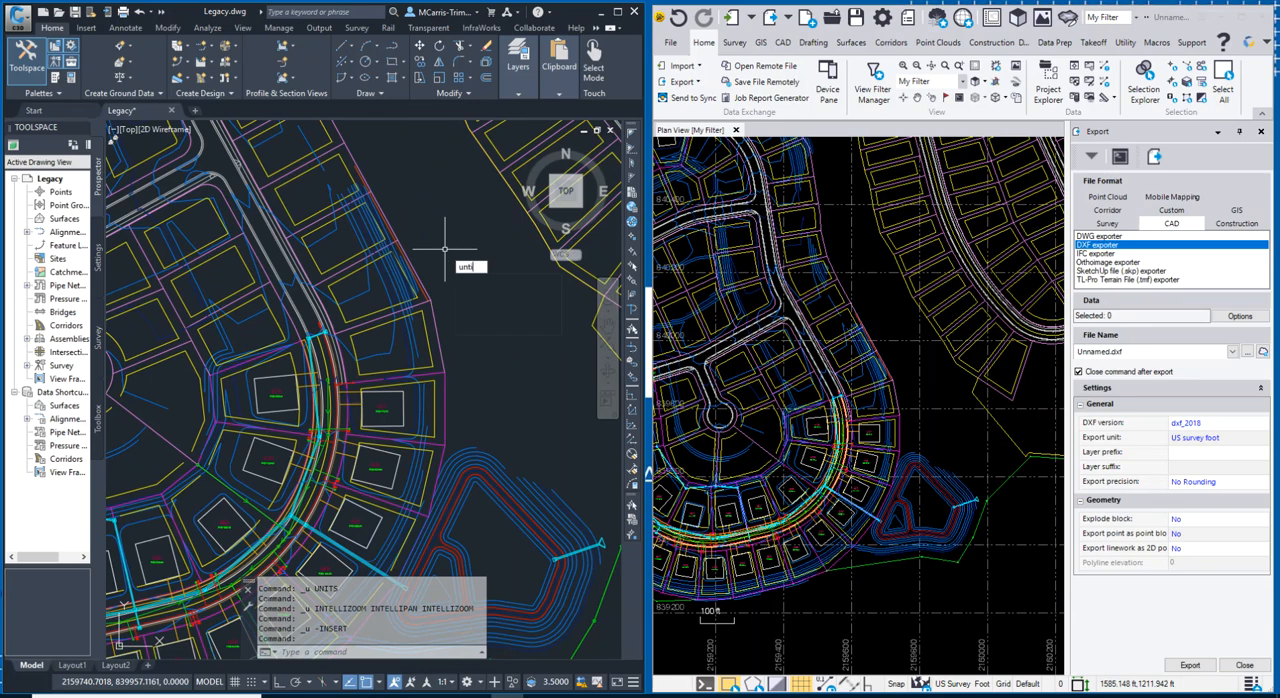
pyautogui.press('Return')
pyautogui.click(436, 362)
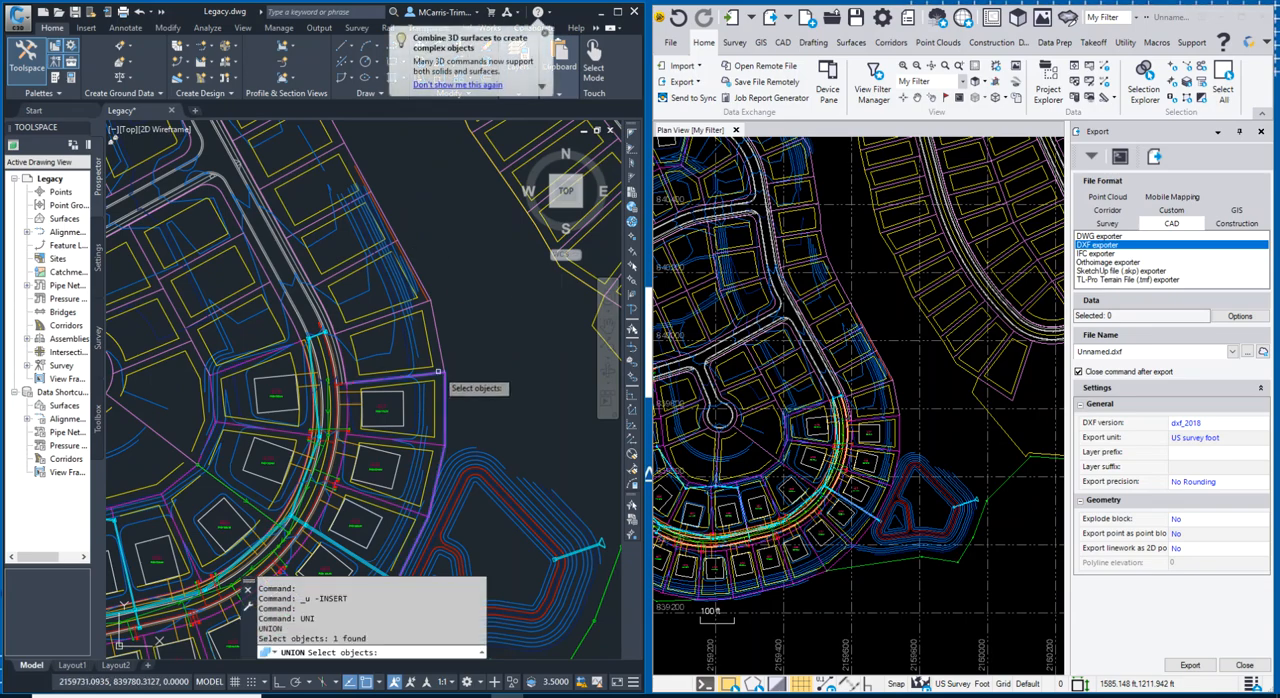
pyautogui.click(479, 345)
pyautogui.press('Escape')
pyautogui.press('Escape')
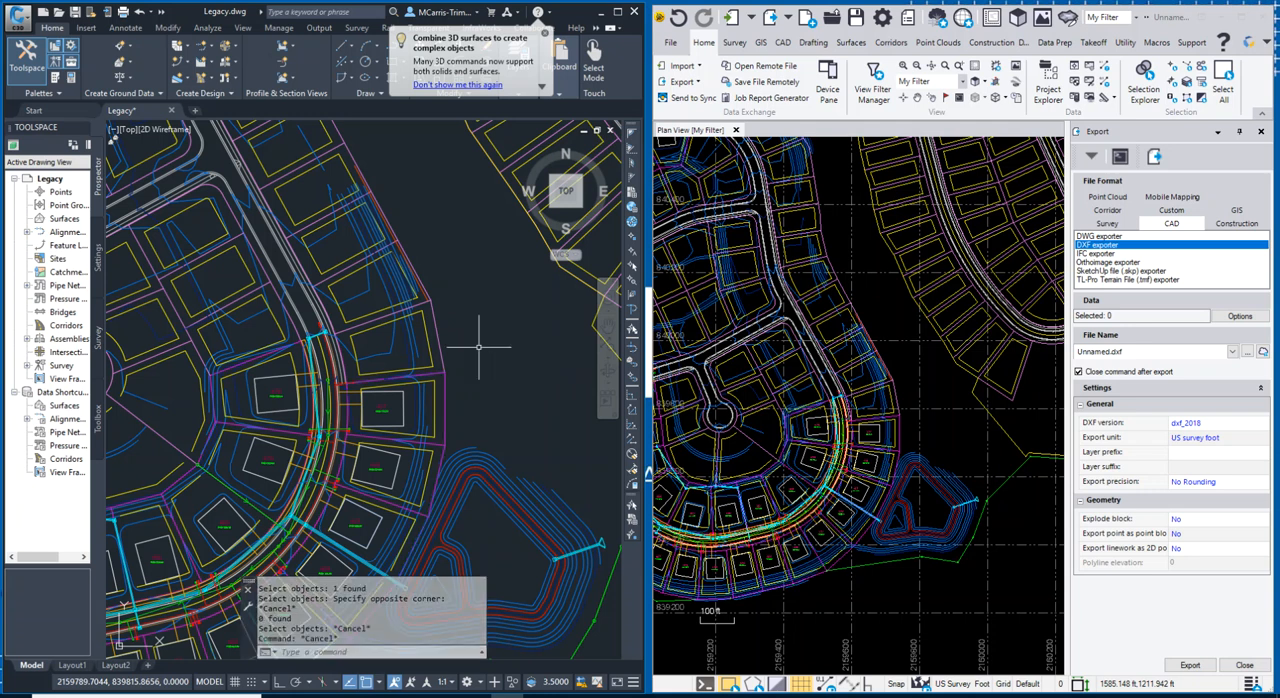
pyautogui.write('unt')
pyautogui.press('BackSpace')
pyautogui.write('i')
pyautogui.press('Return')
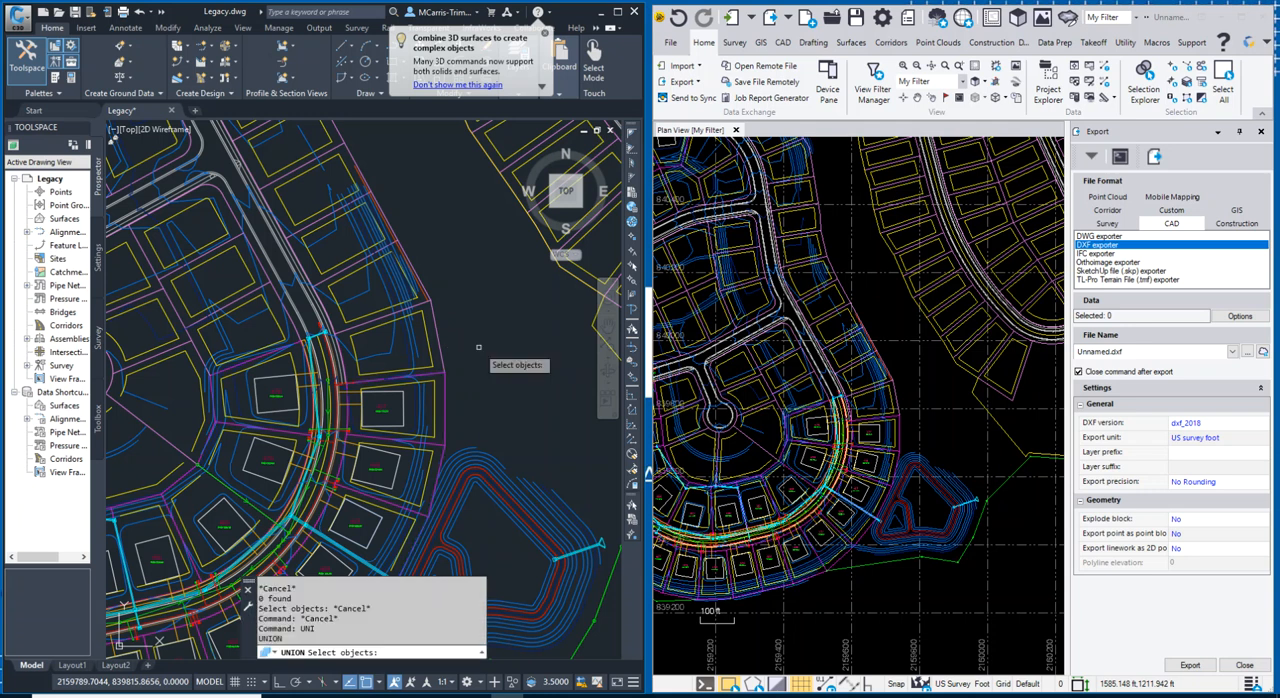
pyautogui.press('Escape')
pyautogui.press('Escape')
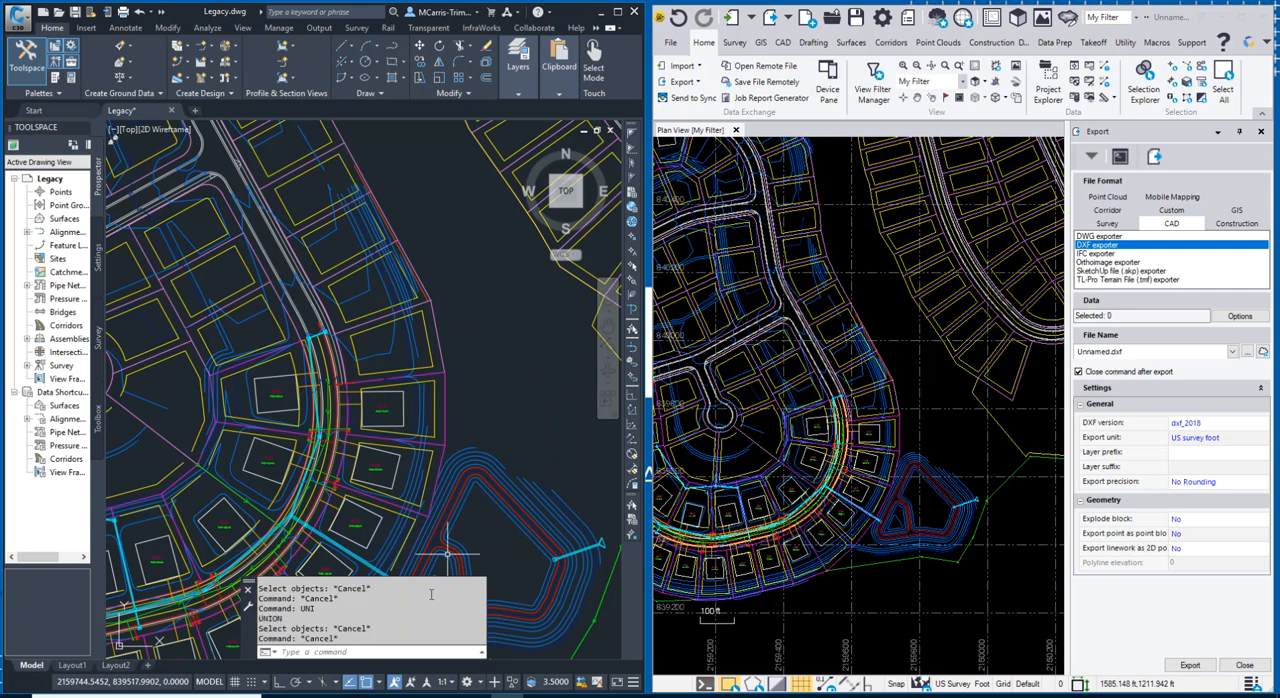
# Set the drawing's units for scaling inserted content to Unitless.
pyautogui.write('UNITS')
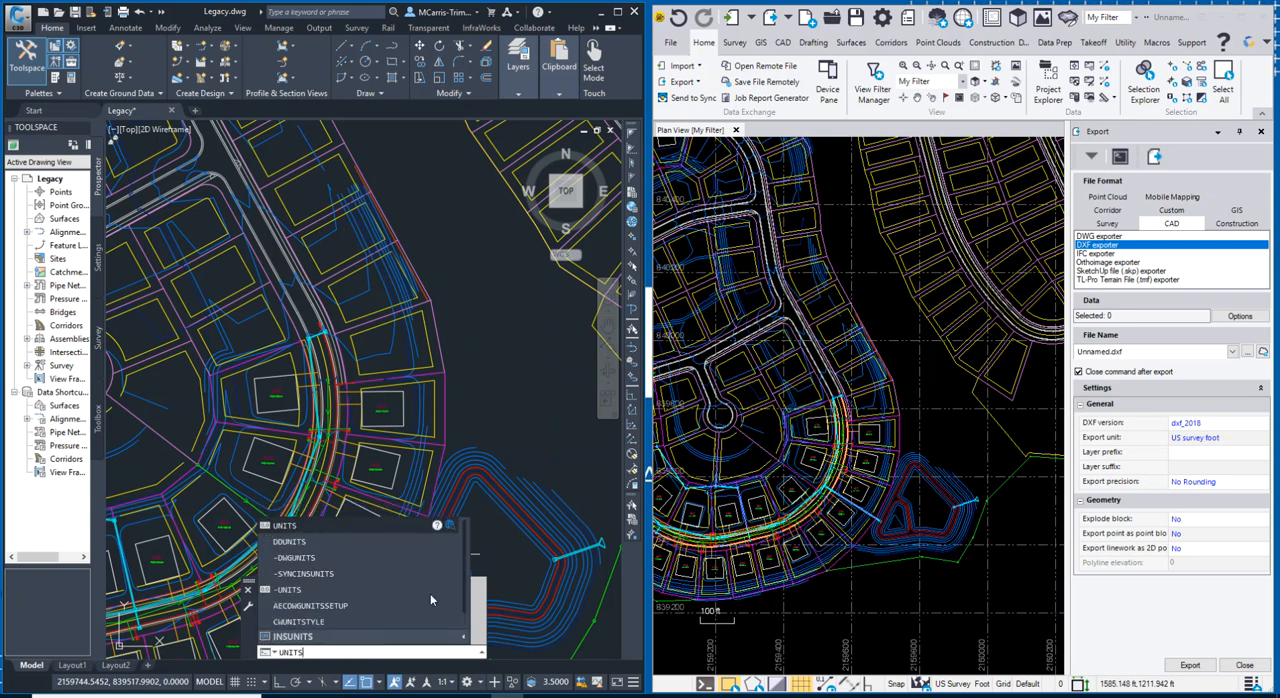
pyautogui.press('Return')
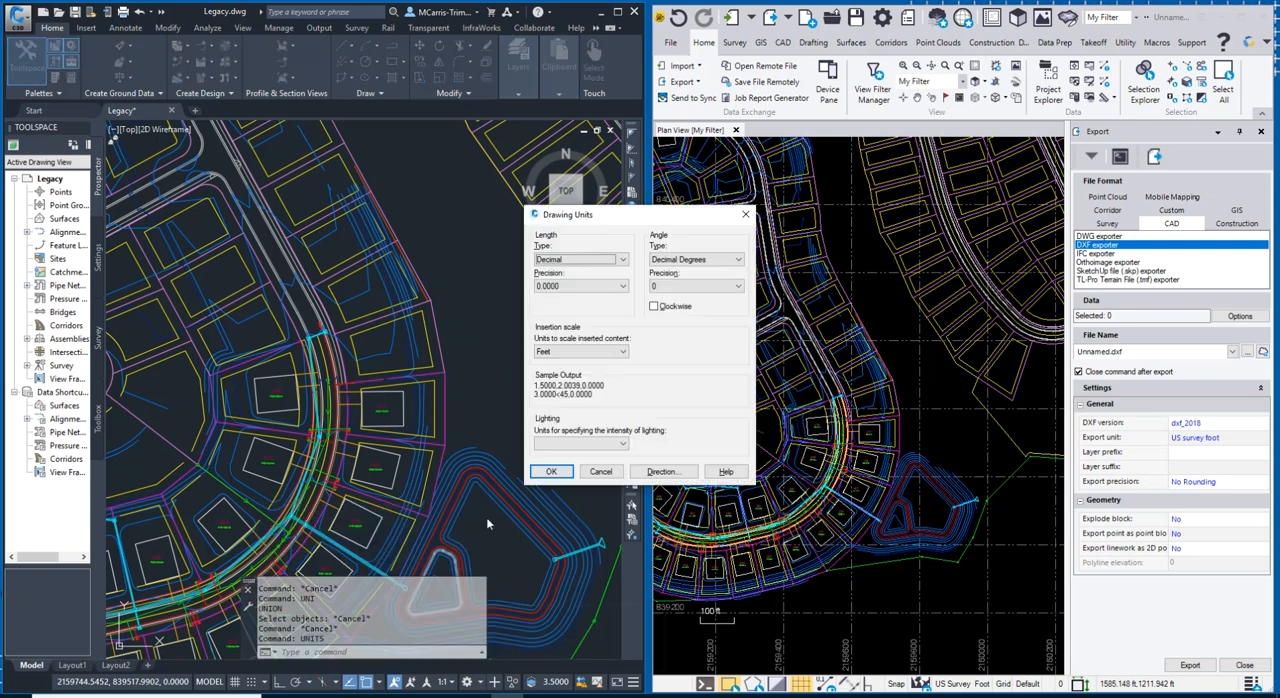
pyautogui.click(580, 351)
pyautogui.click(558, 364)
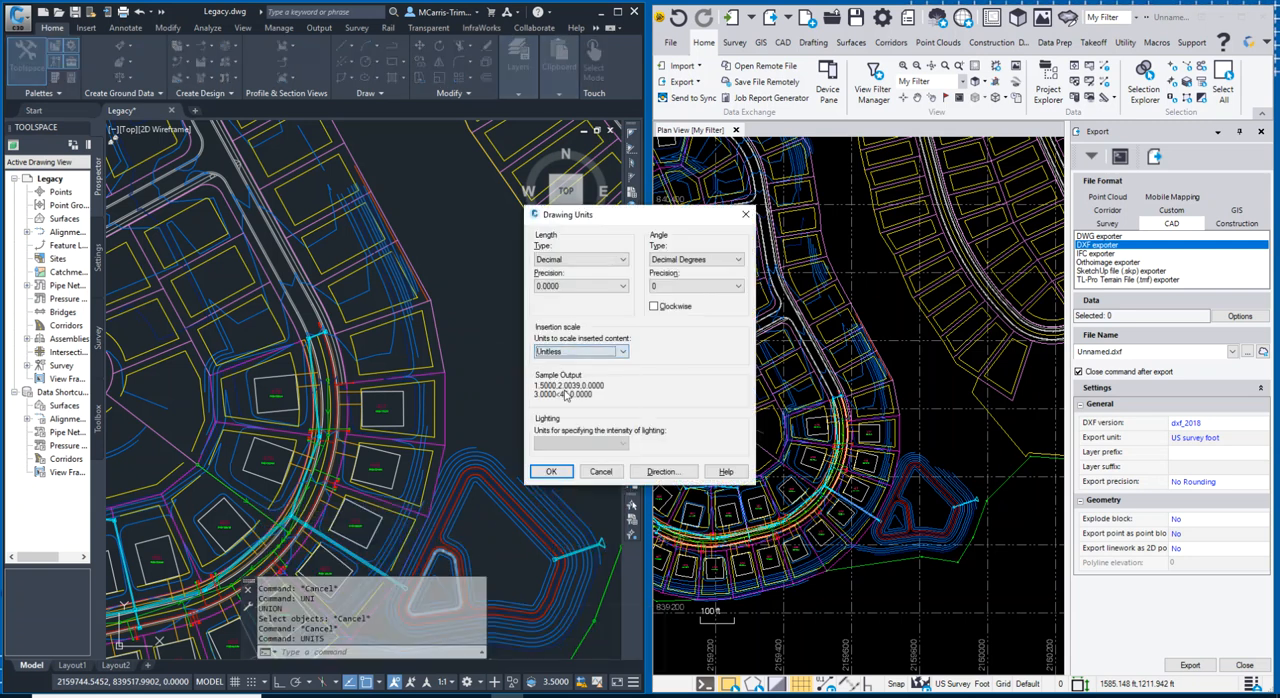